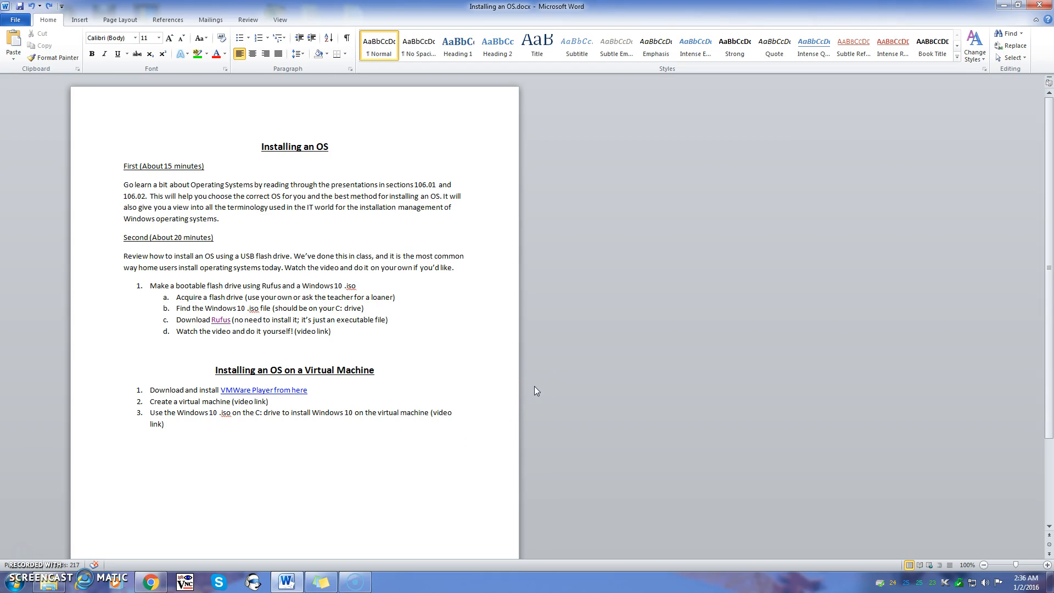
Review the section numbers 106.01 and 106.02 and the time estimates for the First and Second parts of the assignment
{"action": "left_click", "coordinate": [459, 208]}
{"action": "left_click_drag", "start_coordinate": [387, 184], "coordinate": [437, 181]}
{"action": "left_click_drag", "start_coordinate": [123, 196], "coordinate": [149, 196]}
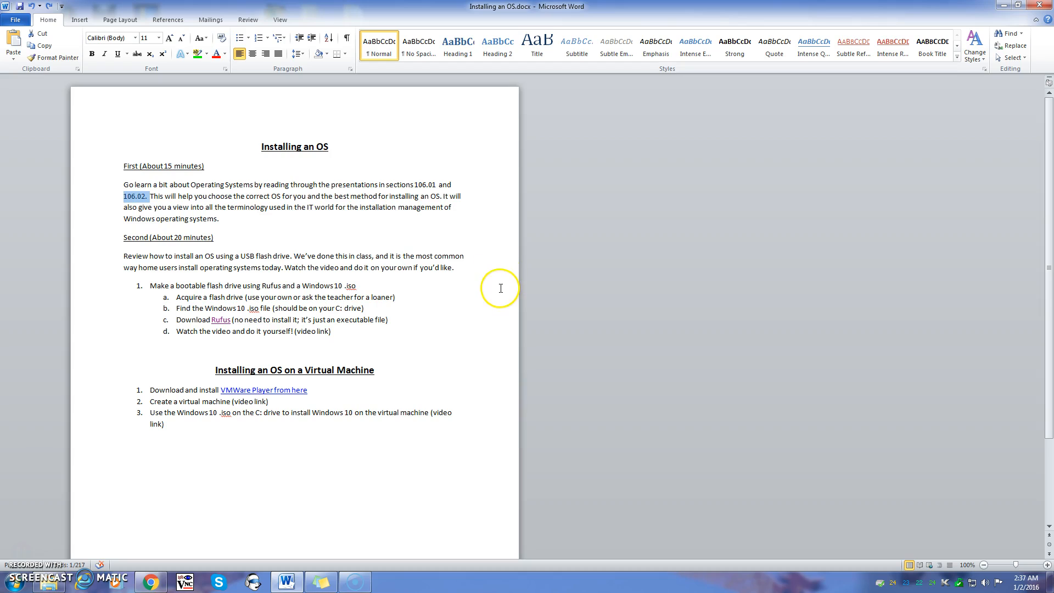
{"action": "left_click", "coordinate": [203, 167]}
{"action": "left_click_drag", "start_coordinate": [203, 166], "coordinate": [144, 167]}
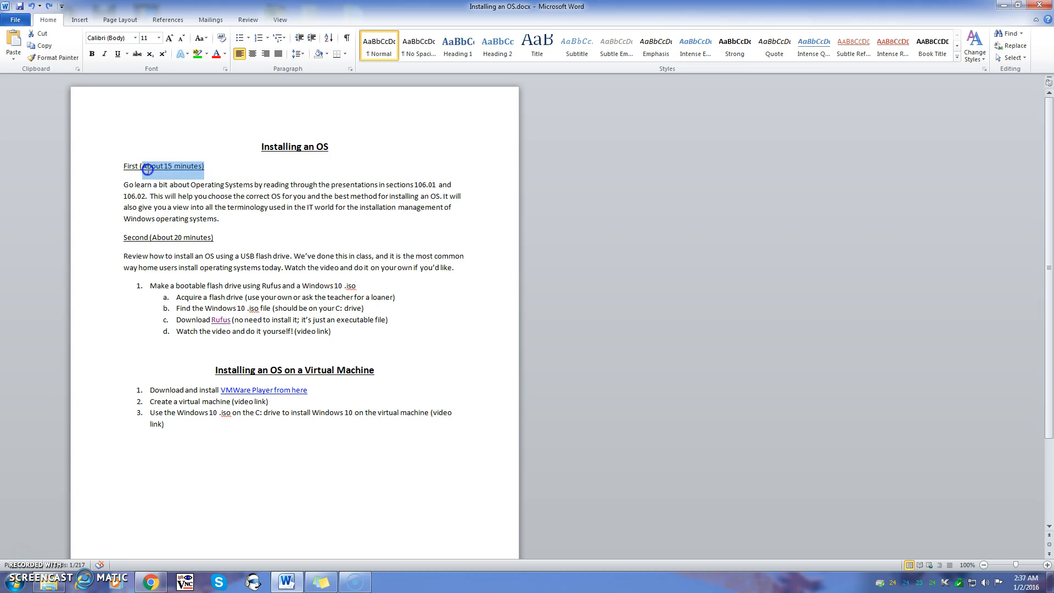
{"action": "left_click", "coordinate": [249, 211]}
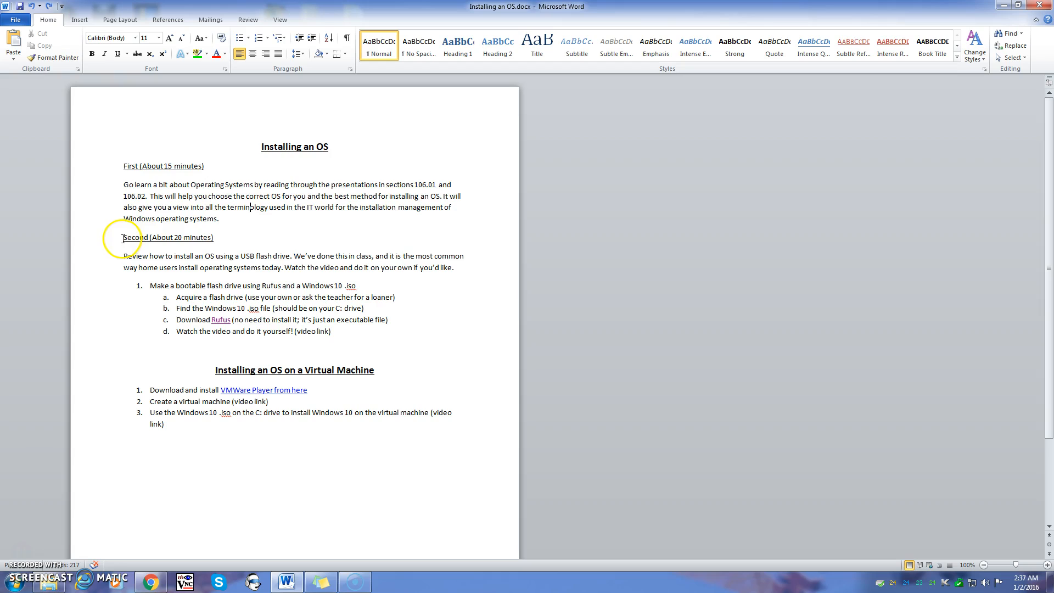
{"action": "left_click_drag", "start_coordinate": [122, 238], "coordinate": [214, 238]}
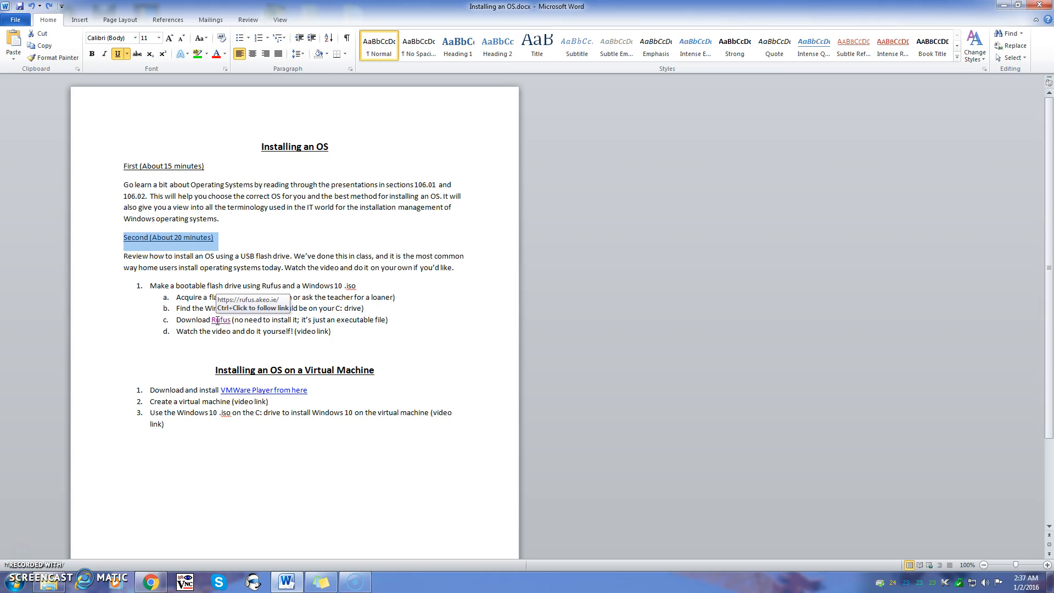
Follow the document's Rufus link to its website and download Rufus 2.6
{"action": "left_click", "coordinate": [218, 320], "text": "ctrl"}
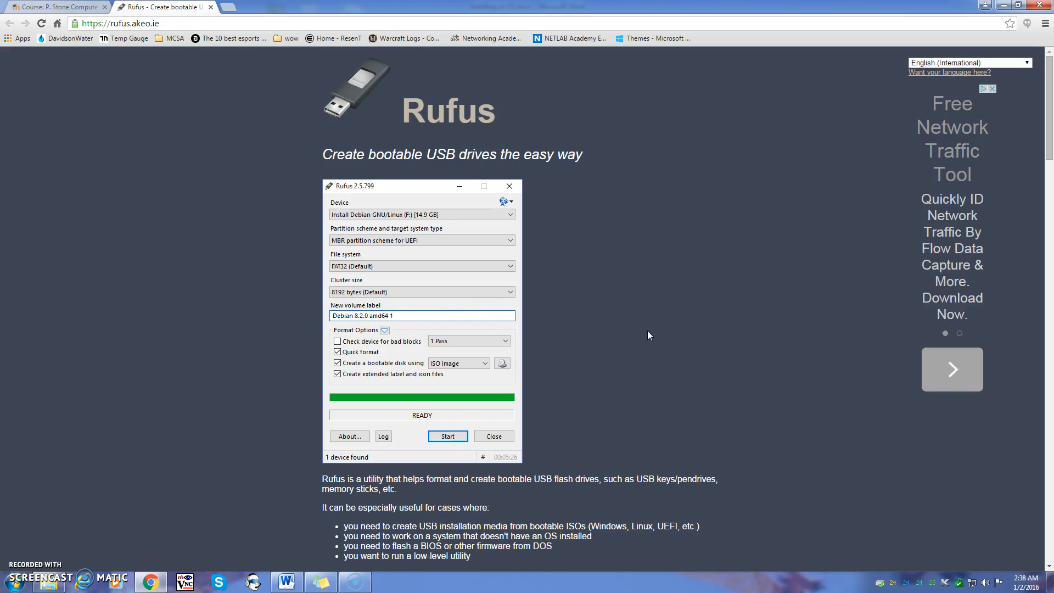
{"action": "scroll", "coordinate": [648, 334], "scroll_direction": "down", "scroll_amount": 8}
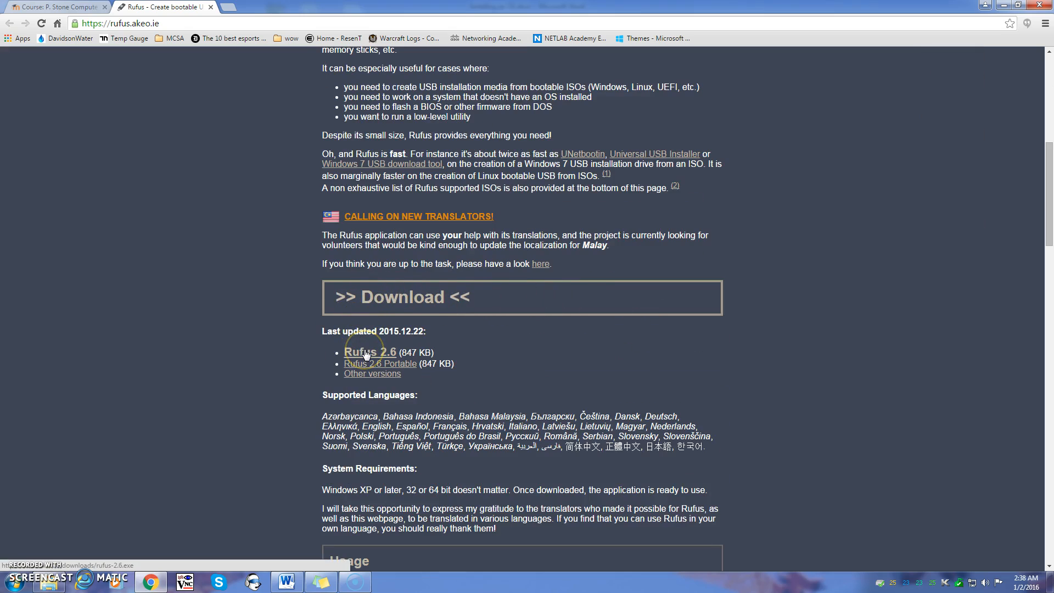
{"action": "left_click", "coordinate": [367, 354]}
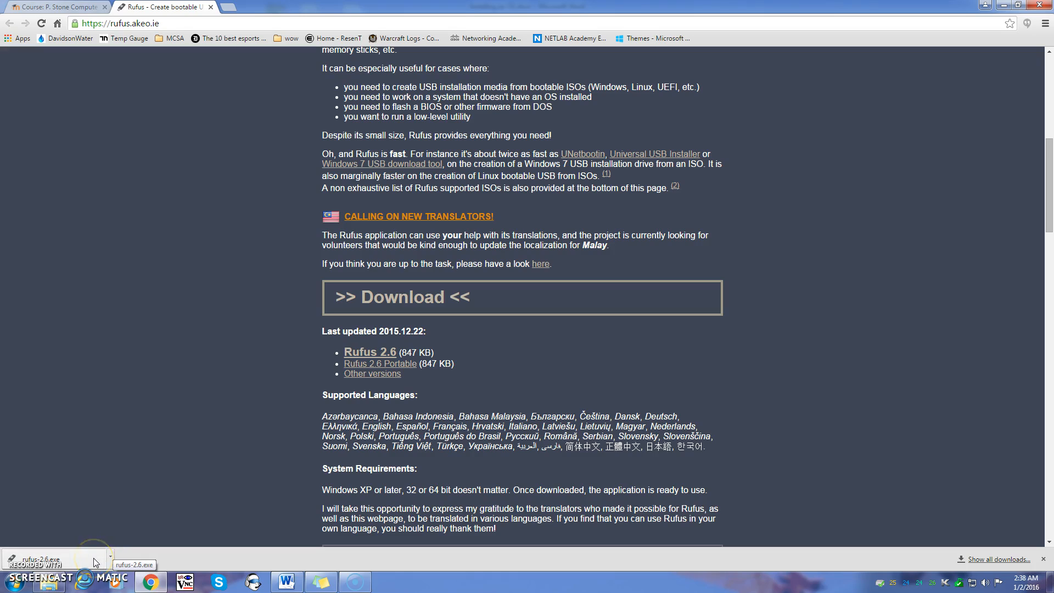
Show the downloaded rufus-2.6.exe in its folder and launch it
{"action": "left_click", "coordinate": [111, 558]}
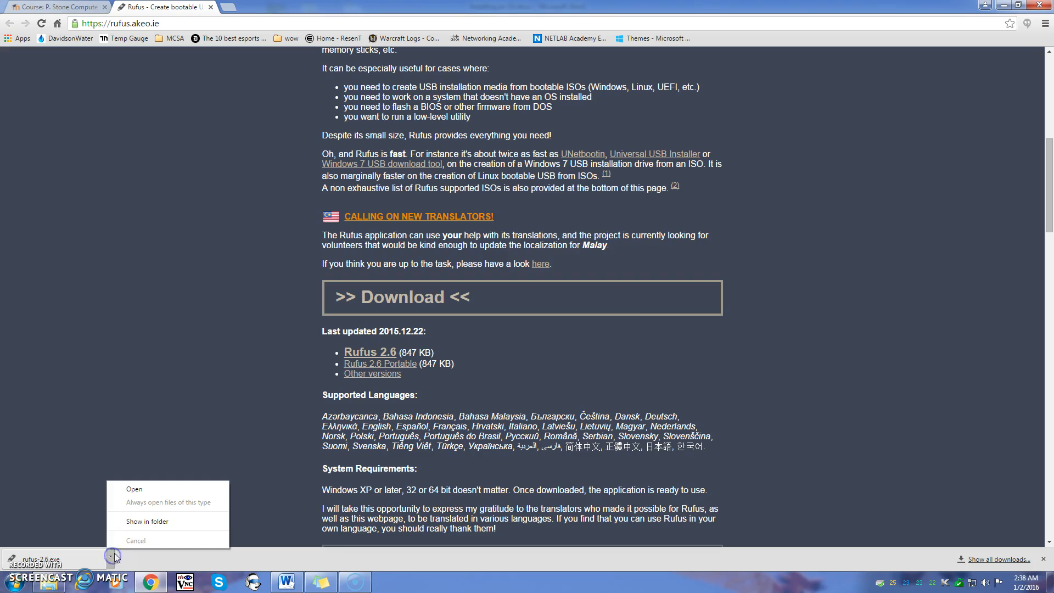
{"action": "left_click", "coordinate": [134, 522]}
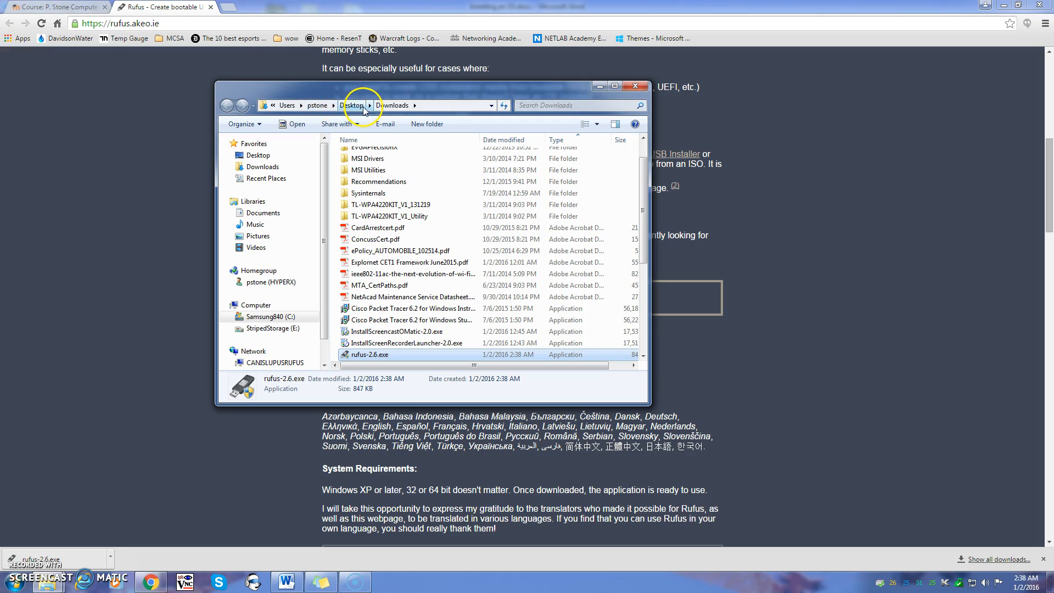
{"action": "double_click", "coordinate": [367, 355]}
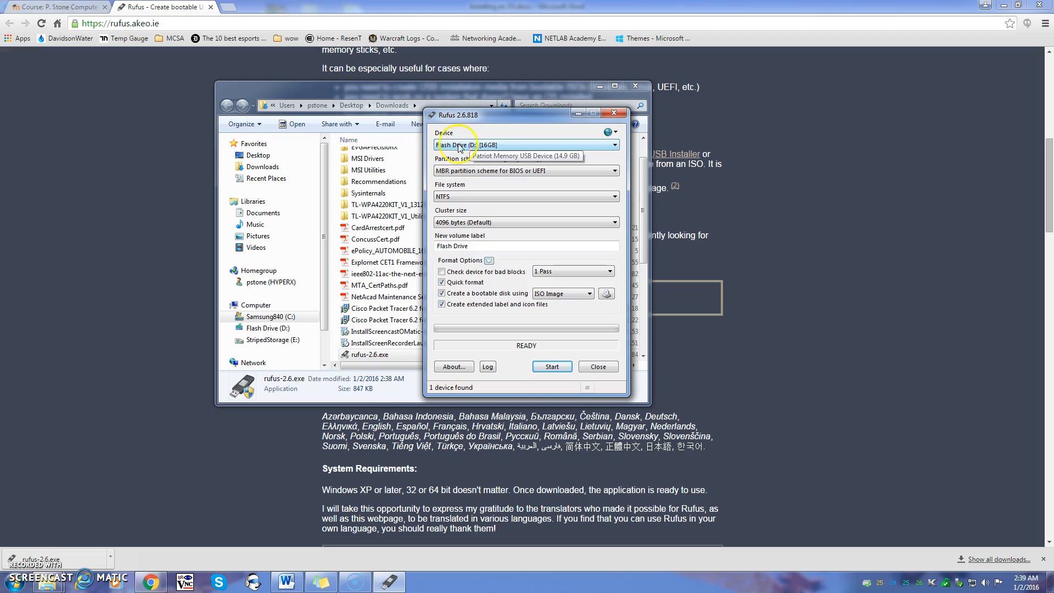
Choose the MBR partition scheme for BIOS or UEFI for the flash drive
{"action": "left_click", "coordinate": [553, 170]}
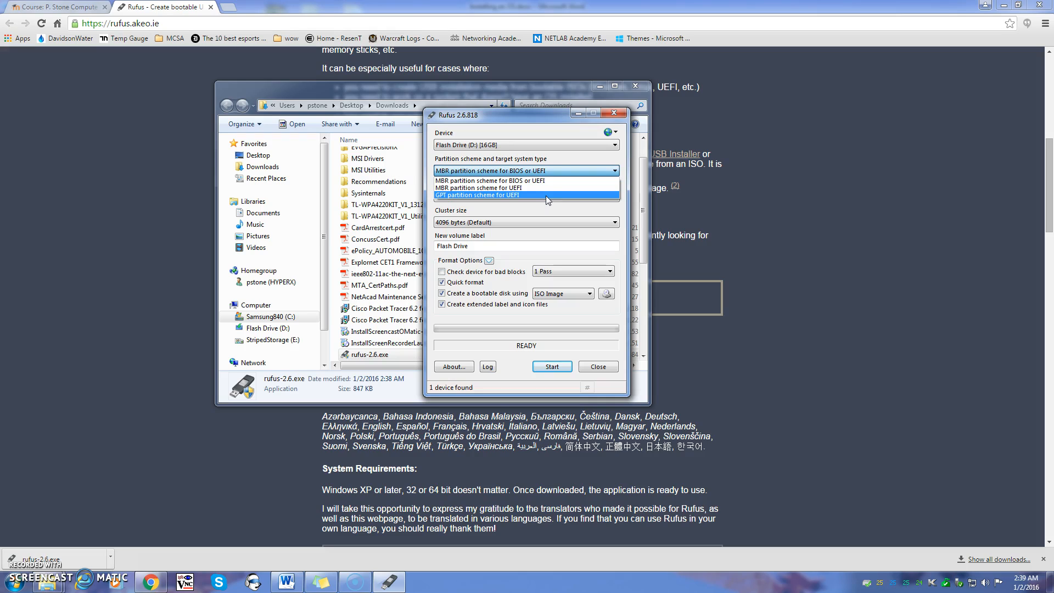
{"action": "left_click", "coordinate": [551, 180]}
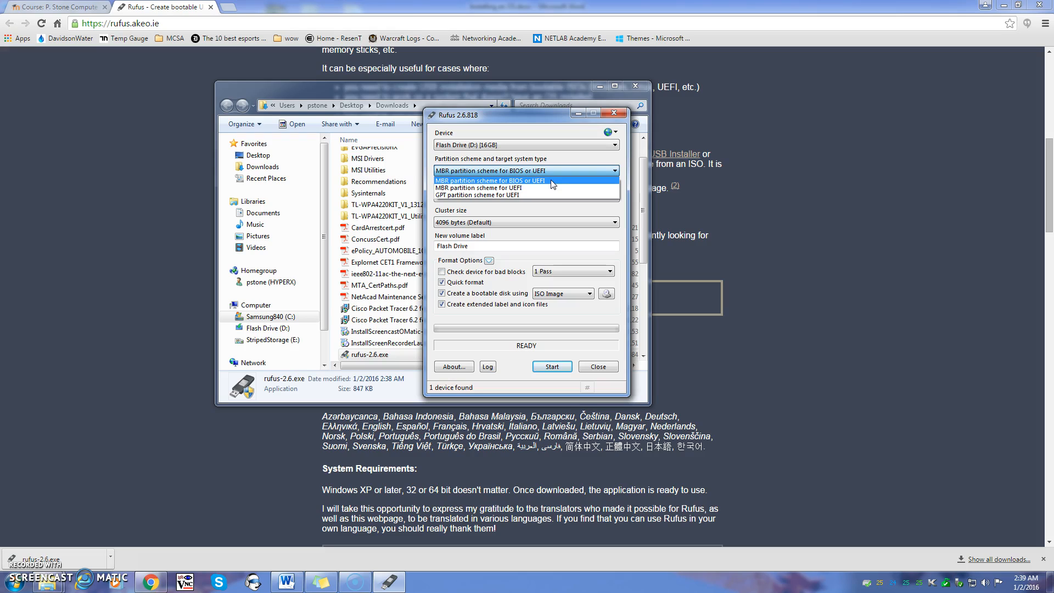
{"action": "left_click", "coordinate": [552, 184]}
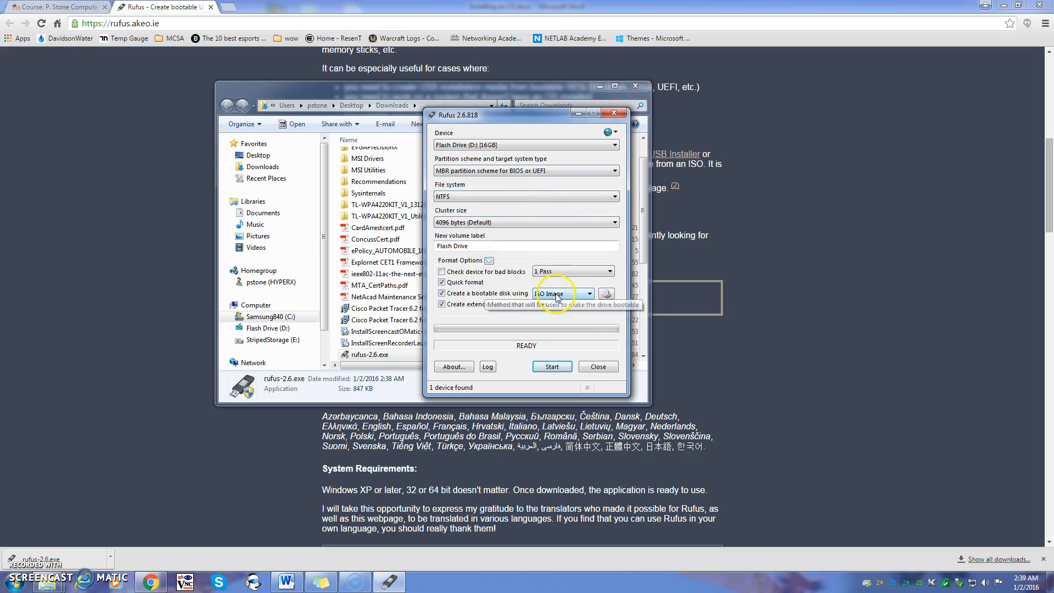
Start choosing an ISO image for the bootable disk and look through Downloads and the Samsung840 (C:) drive
{"action": "left_click", "coordinate": [607, 293]}
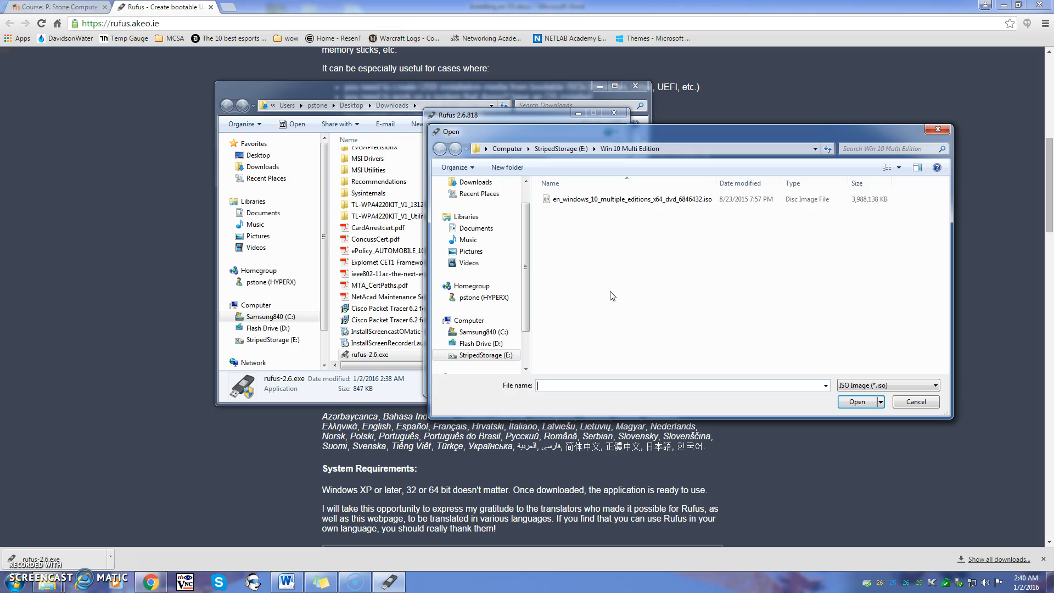
{"action": "left_click", "coordinate": [526, 197]}
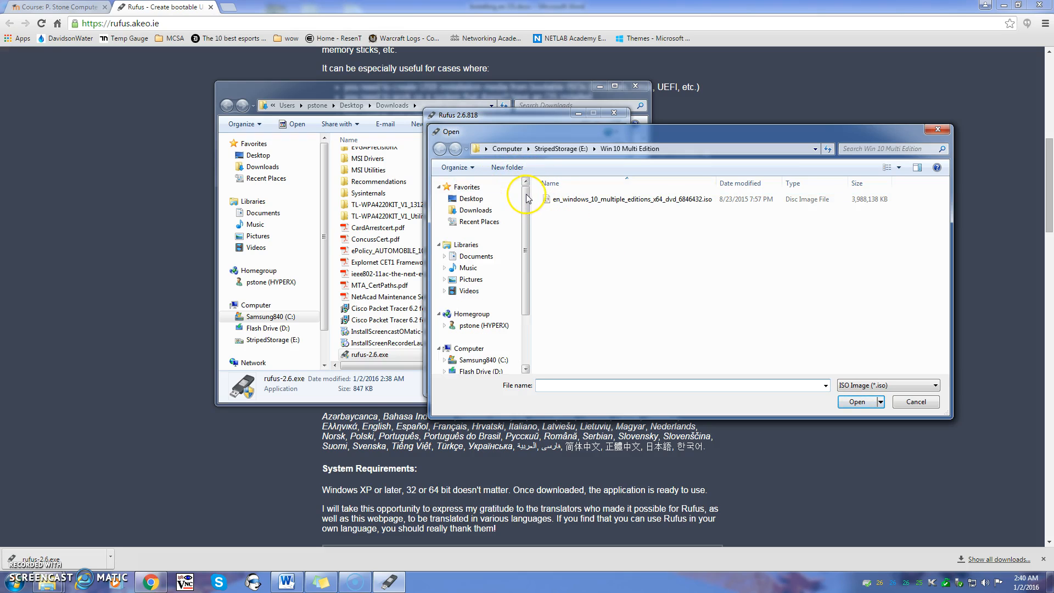
{"action": "left_click", "coordinate": [475, 209]}
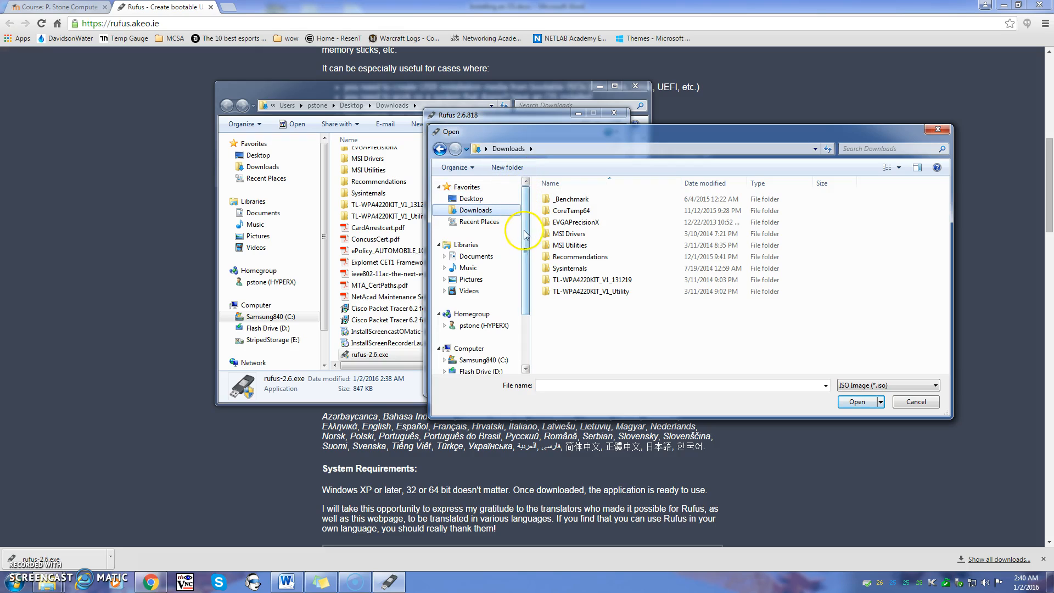
{"action": "left_click_drag", "start_coordinate": [526, 237], "coordinate": [525, 288]}
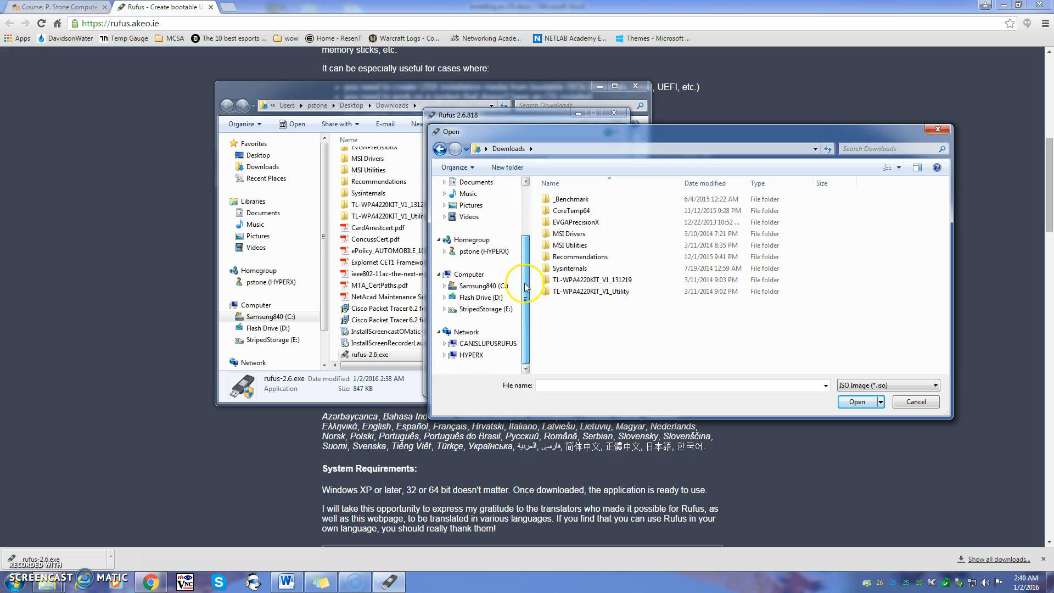
{"action": "left_click", "coordinate": [486, 287]}
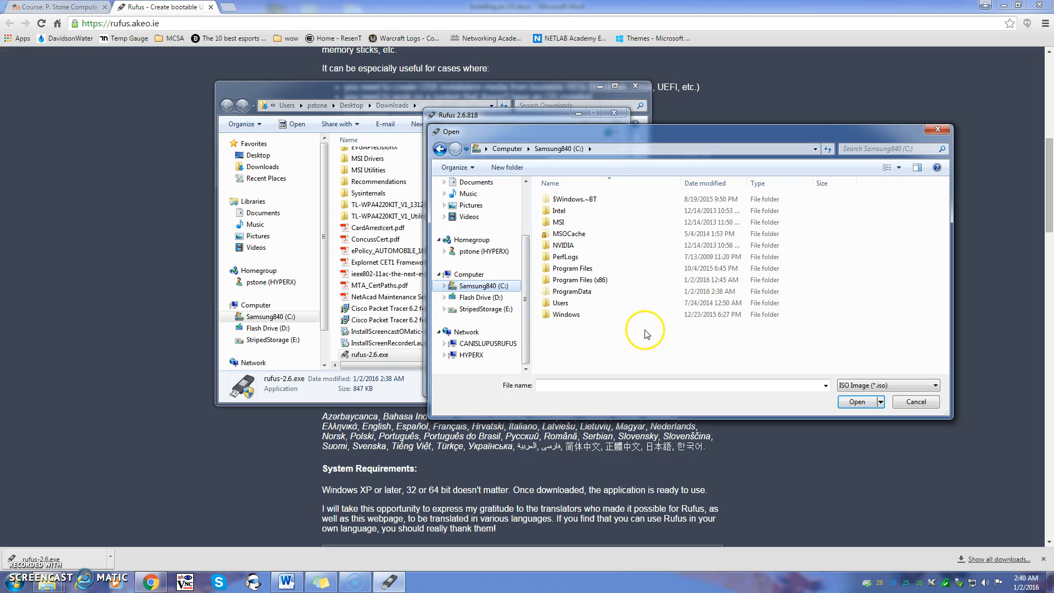
Browse the StripedStorage (E:) drive and open its Win 10 Multi Edition folder
{"action": "left_click", "coordinate": [497, 310]}
{"action": "double_click", "coordinate": [593, 304]}
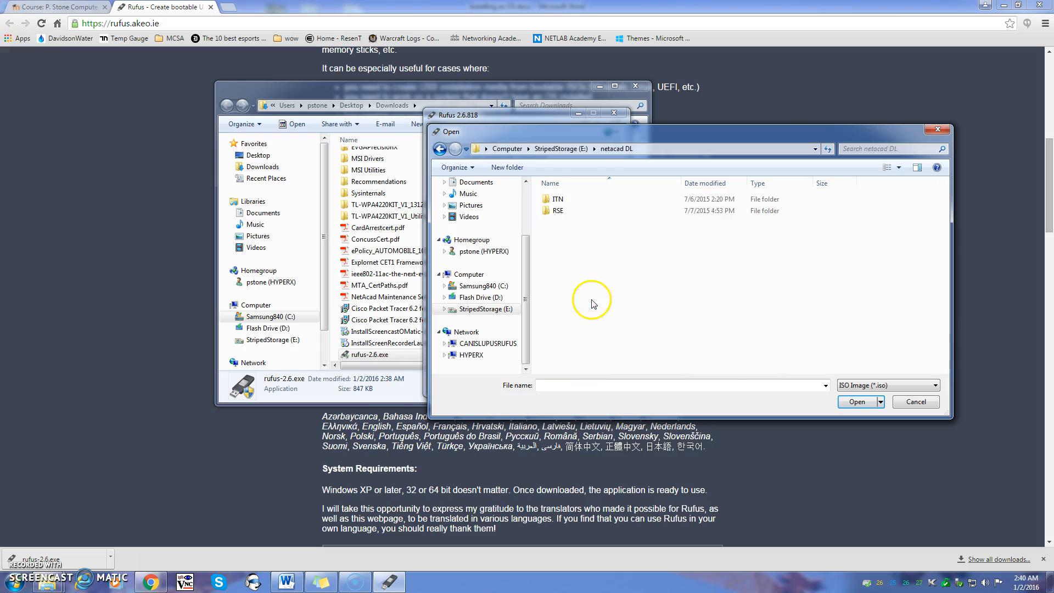
{"action": "left_click", "coordinate": [560, 149]}
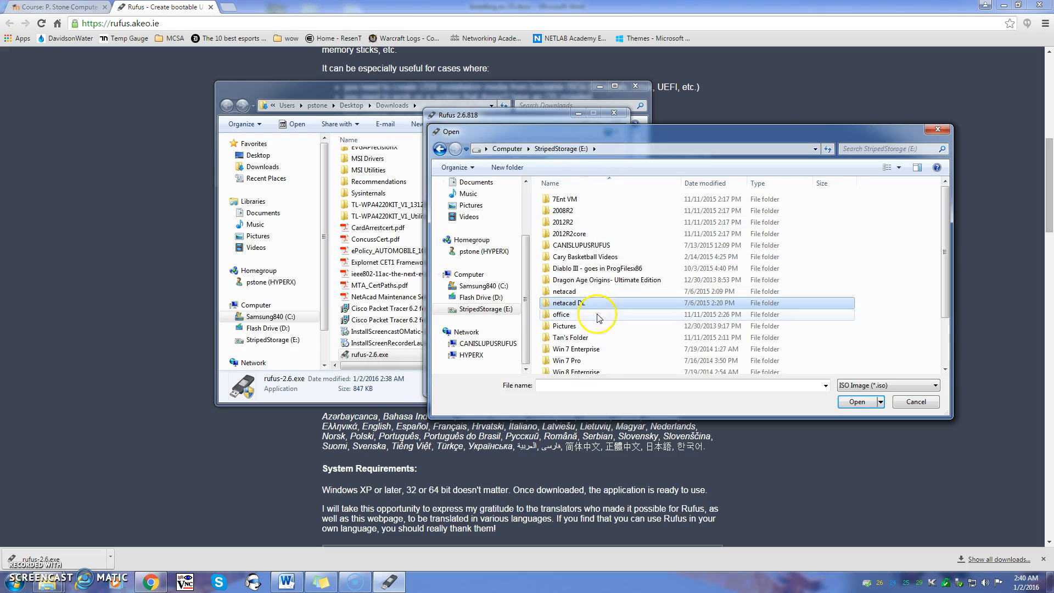
{"action": "left_click", "coordinate": [621, 349]}
{"action": "scroll", "coordinate": [623, 343], "scroll_direction": "down", "scroll_amount": 2}
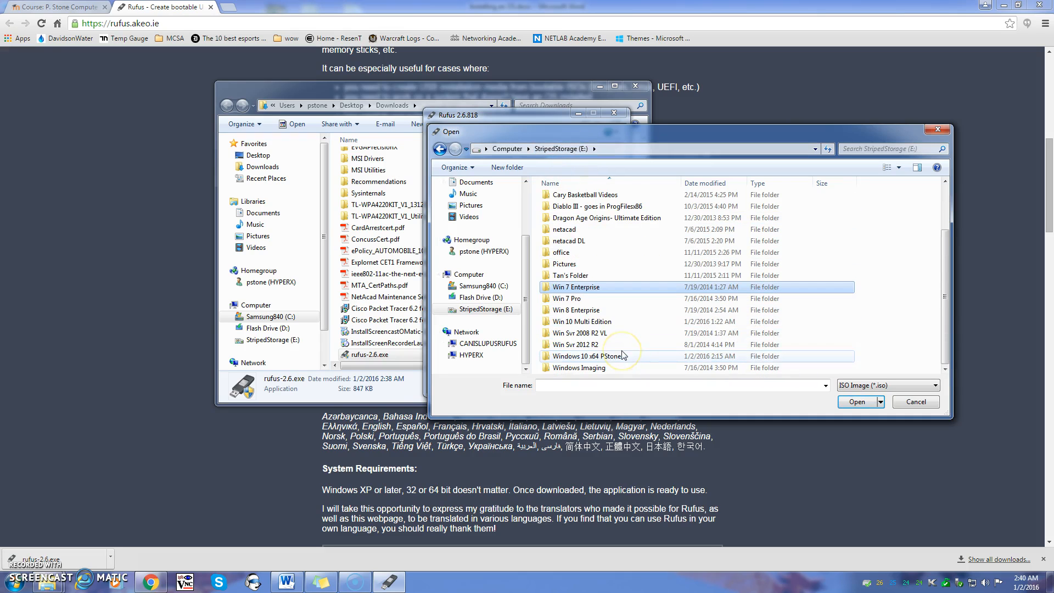
{"action": "left_click", "coordinate": [615, 324]}
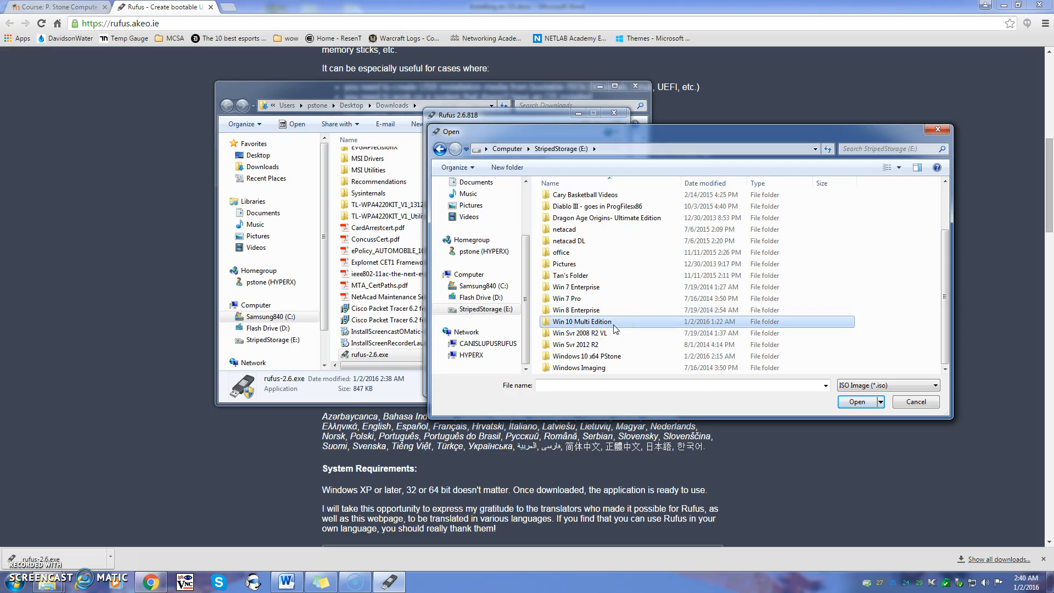
{"action": "scroll", "coordinate": [615, 330], "scroll_direction": "up", "scroll_amount": 2}
{"action": "scroll", "coordinate": [614, 329], "scroll_direction": "down", "scroll_amount": 2}
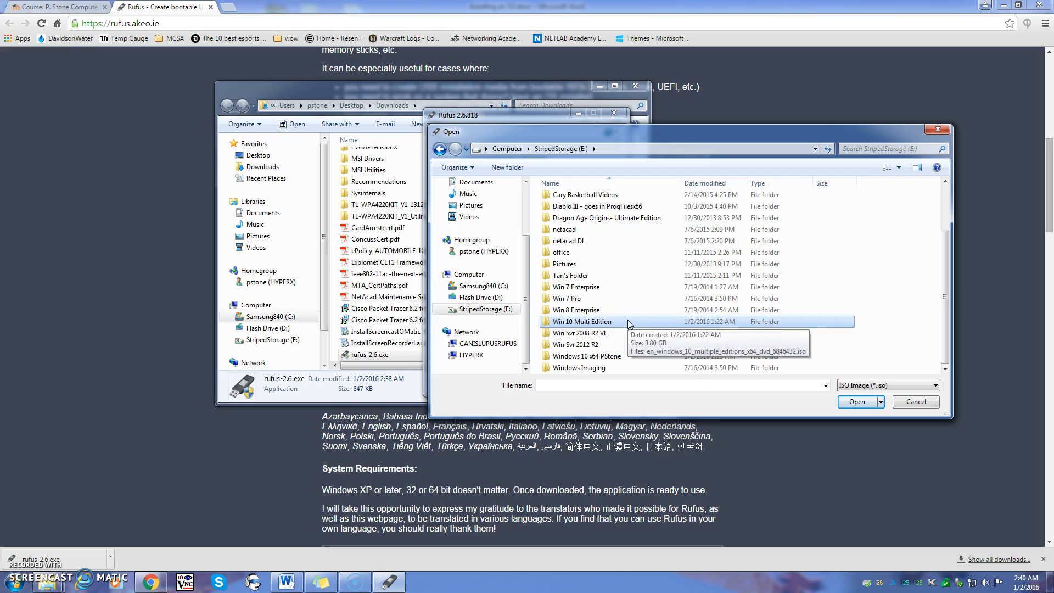
{"action": "double_click", "coordinate": [627, 321]}
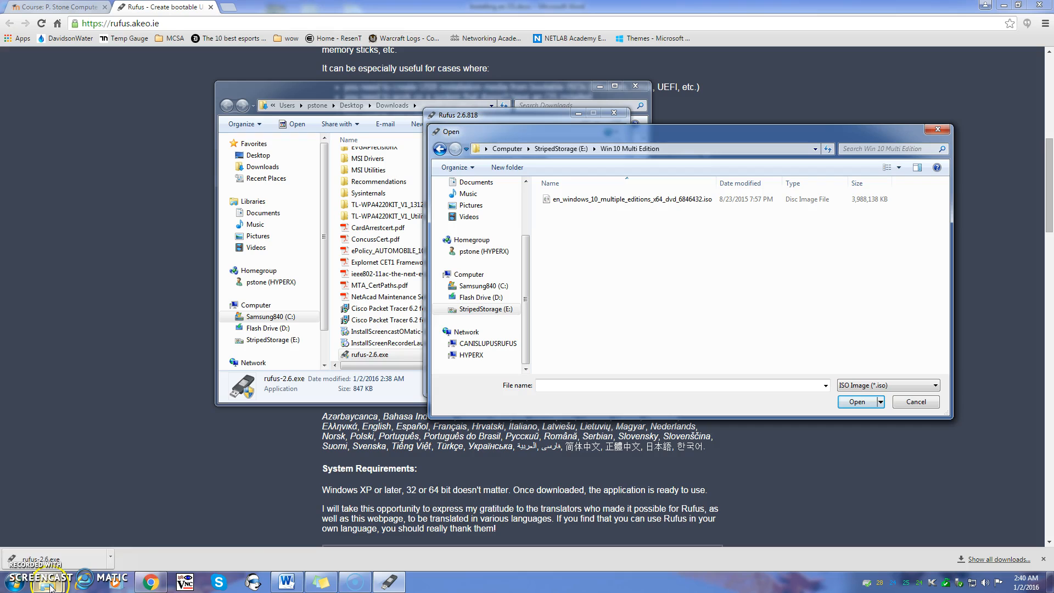
Examine the hidden files and file extension settings in the folder view options from a Downloads window, and close that window
{"action": "left_click", "coordinate": [196, 245]}
{"action": "mouse_move", "coordinate": [46, 581]}
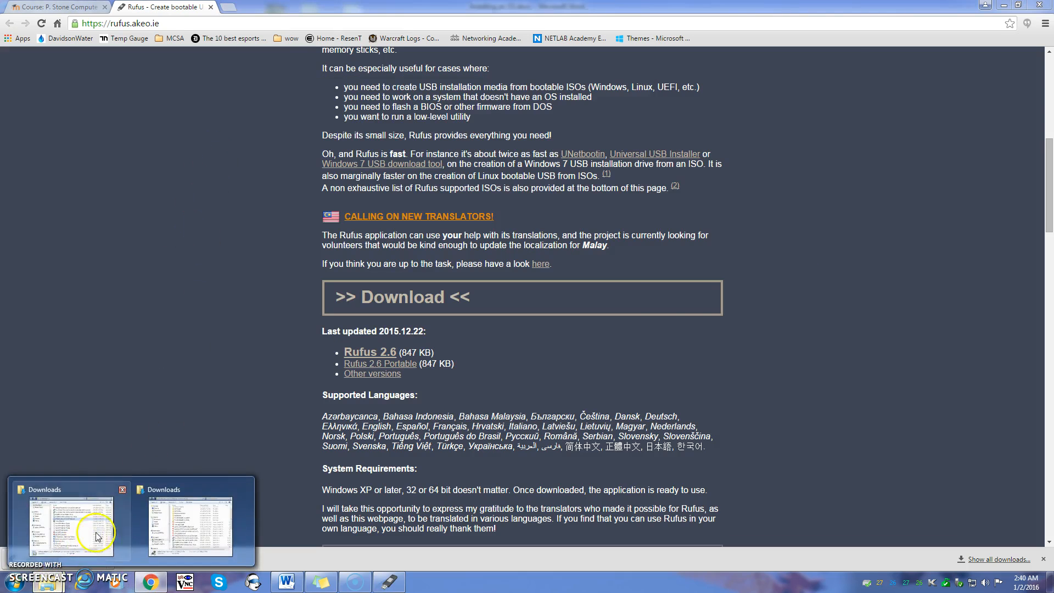
{"action": "left_click", "coordinate": [97, 536]}
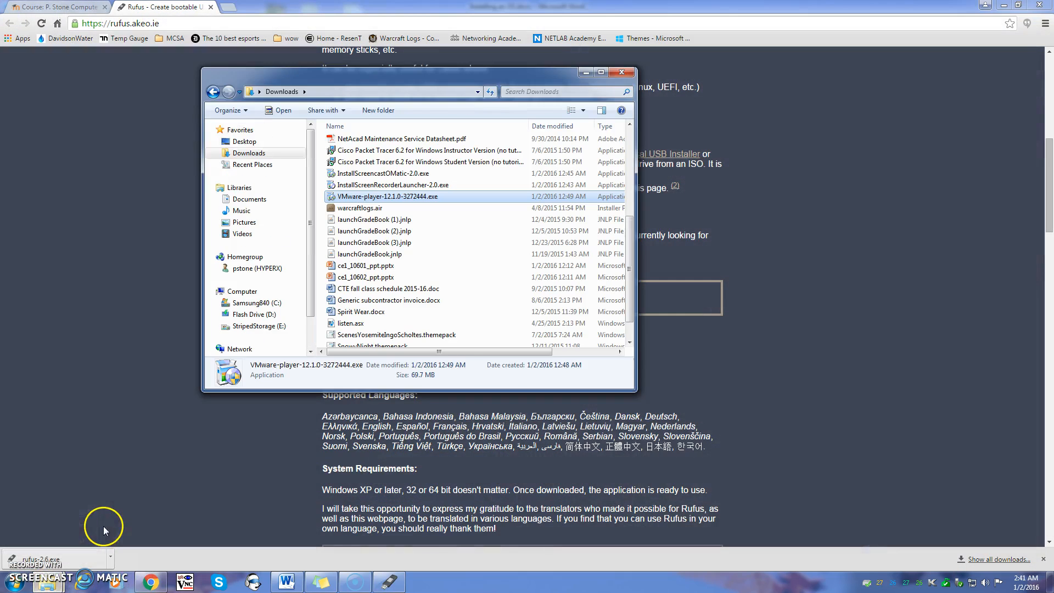
{"action": "left_click", "coordinate": [232, 114]}
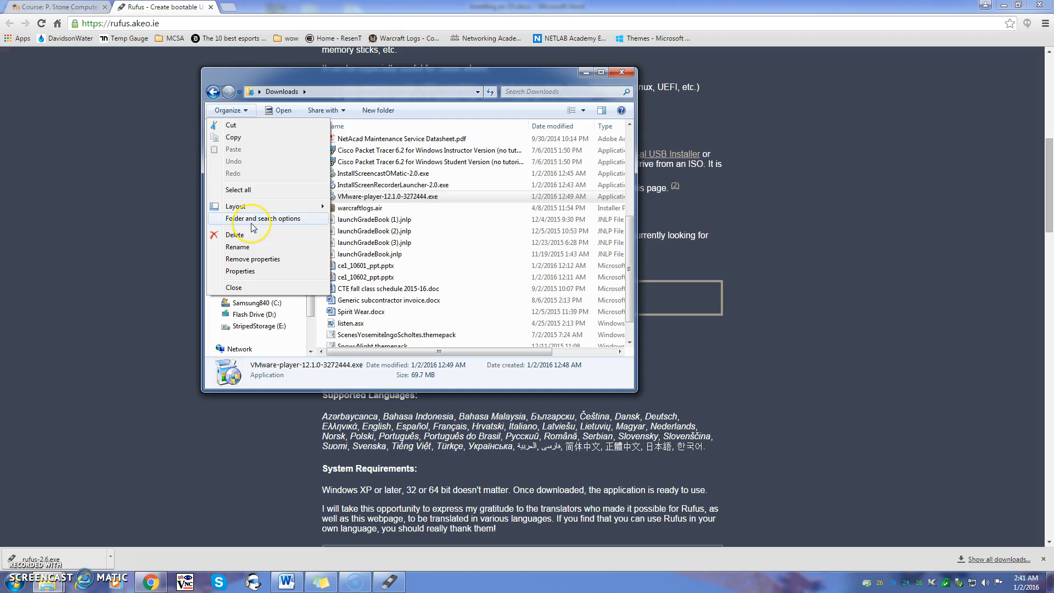
{"action": "left_click", "coordinate": [252, 220]}
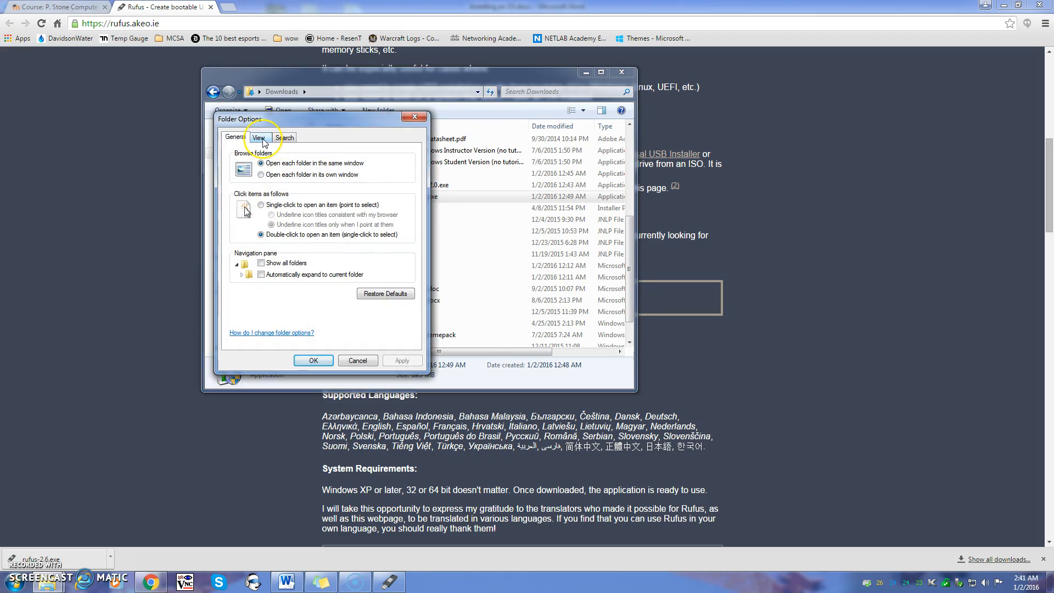
{"action": "left_click", "coordinate": [259, 138]}
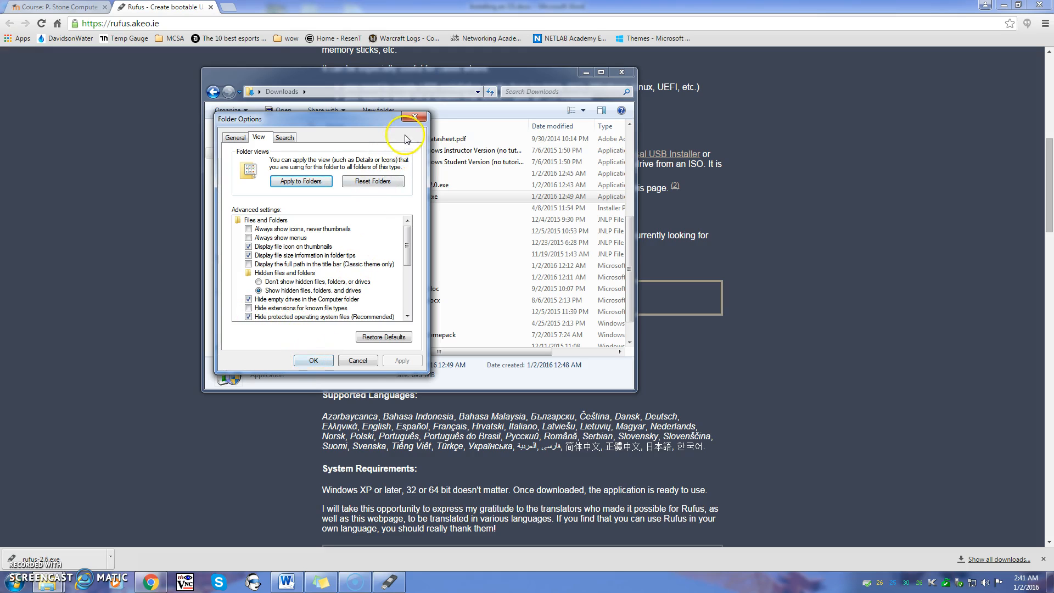
{"action": "left_click", "coordinate": [414, 117]}
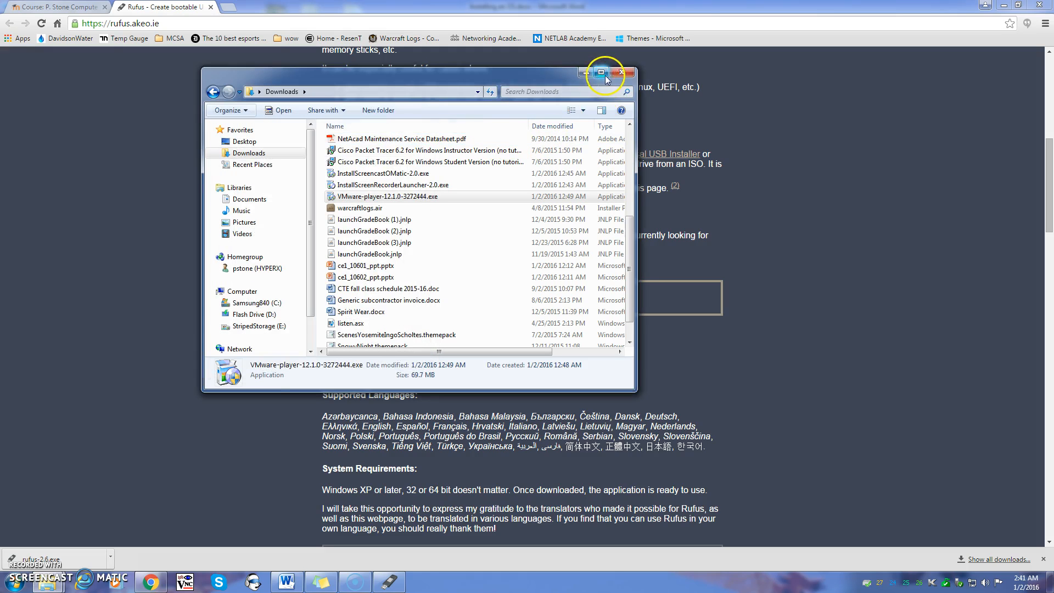
{"action": "left_click", "coordinate": [622, 73]}
Return to Rufus and load en_windows_10_multiple_editions_x64_dvd_6846432.iso as the bootable image
{"action": "left_click", "coordinate": [390, 581]}
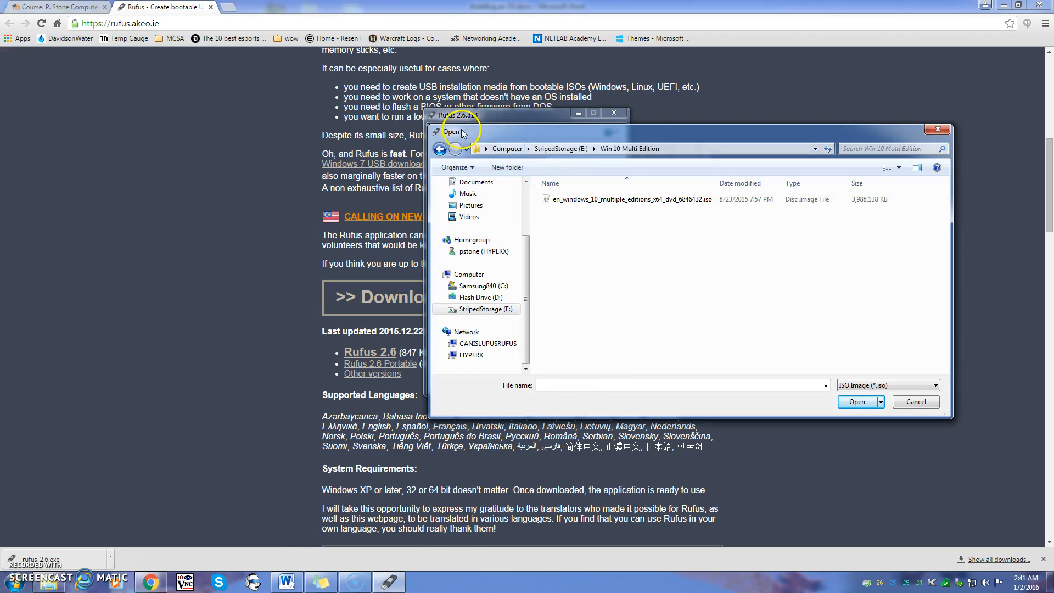
{"action": "double_click", "coordinate": [669, 204]}
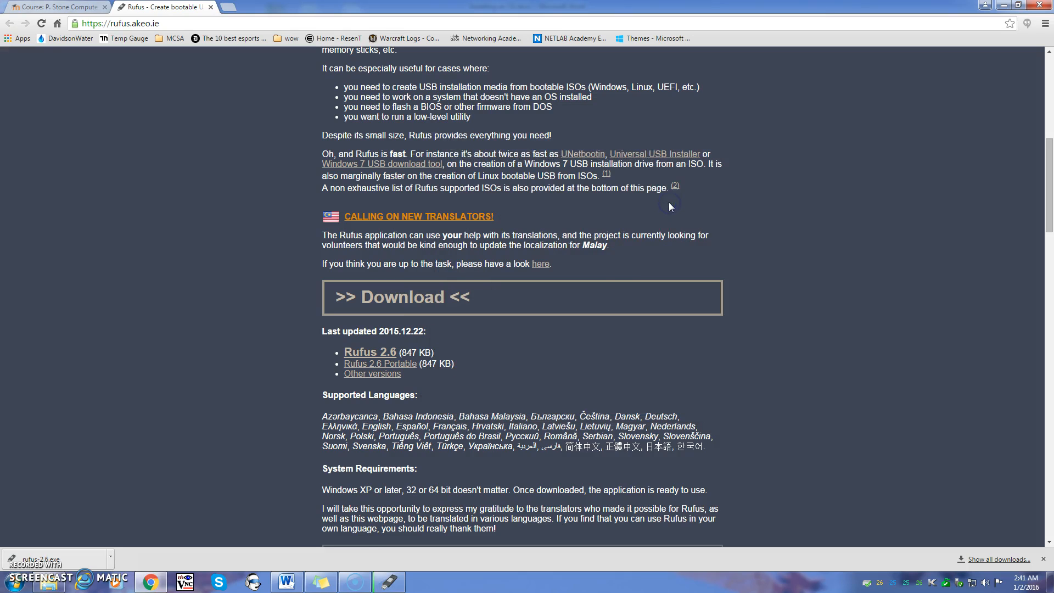
{"action": "left_click", "coordinate": [389, 583]}
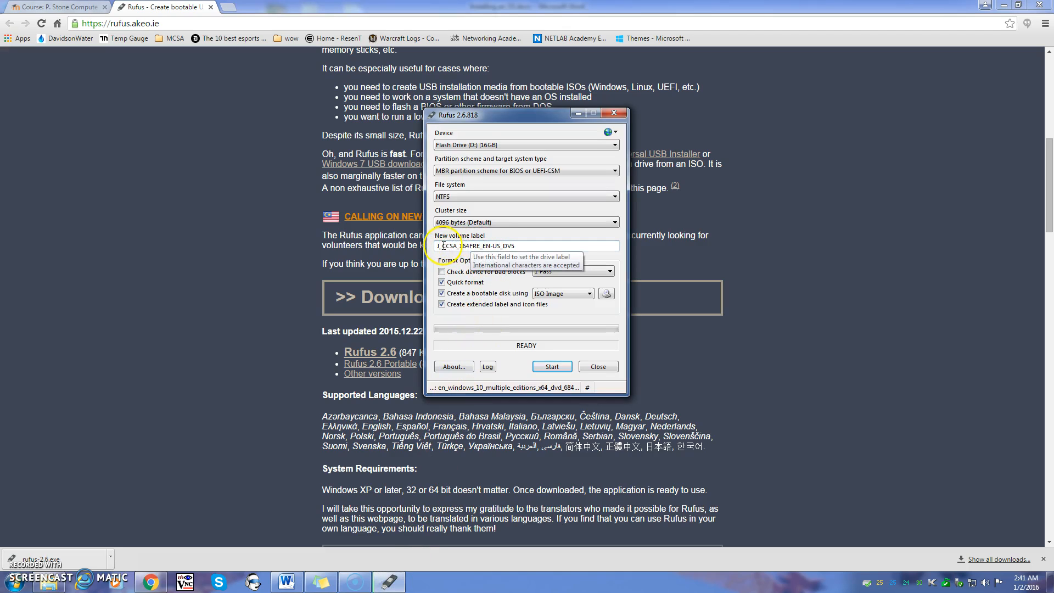
Replace the new volume label with "Win 10"
{"action": "left_click", "coordinate": [526, 248]}
{"action": "left_click_drag", "start_coordinate": [525, 248], "coordinate": [426, 246]}
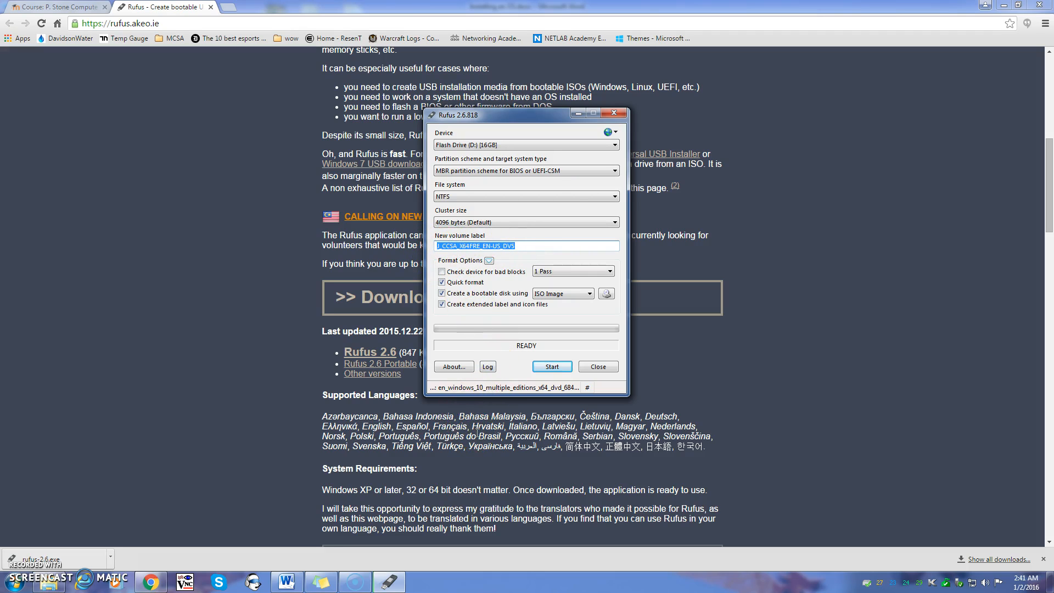
{"action": "type", "text": "Win 10"}
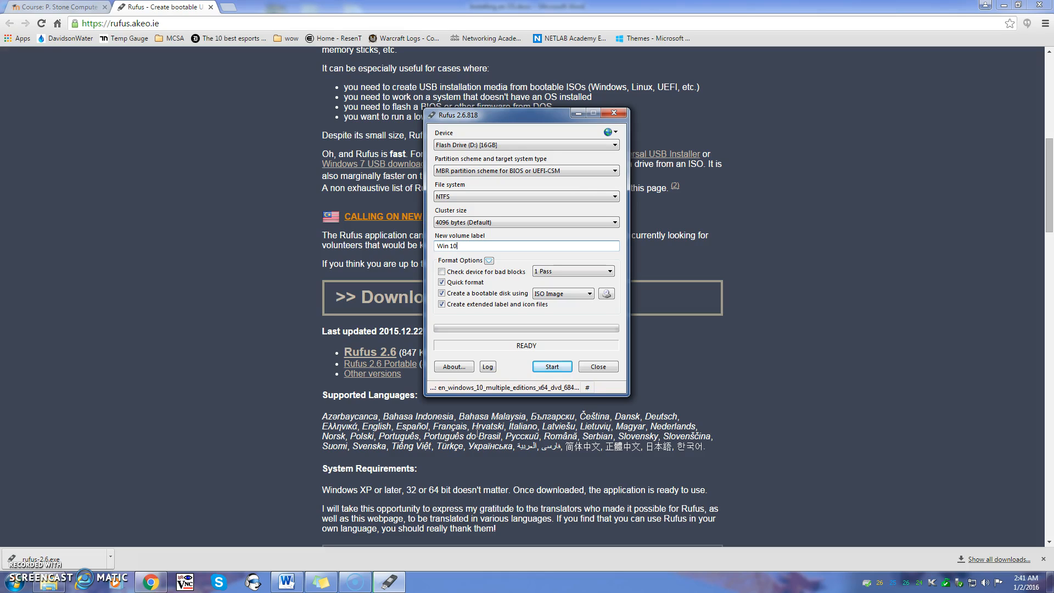
Complete the volume label as "Win 10 Multi", start writing the ISO to the 16 GB flash drive, and accept erasing its data
{"action": "type", "text": "ti"}
{"action": "left_click", "coordinate": [437, 349]}
{"action": "left_click", "coordinate": [545, 368]}
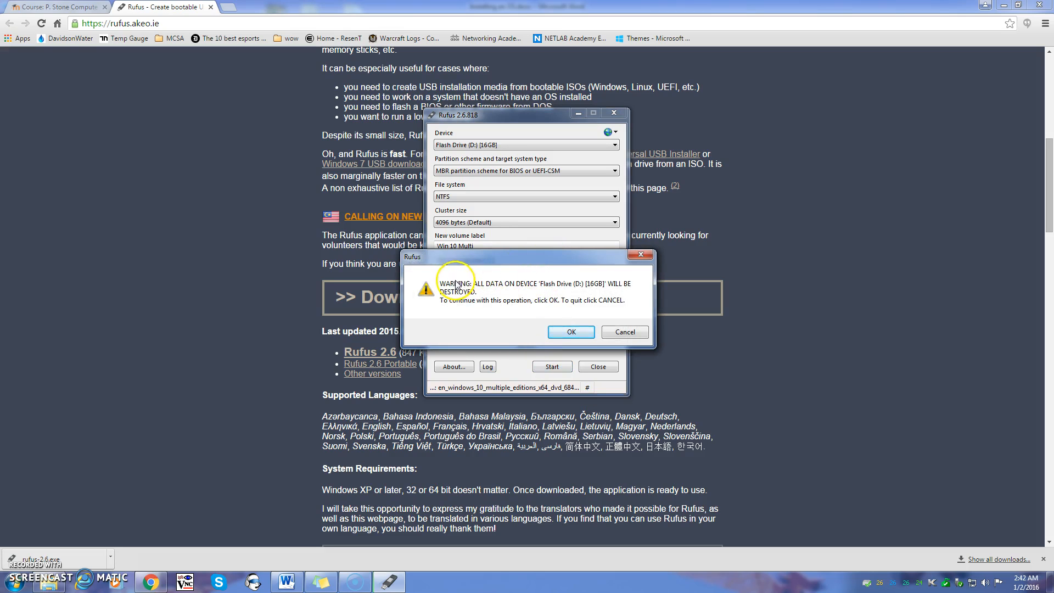
{"action": "left_click", "coordinate": [571, 332]}
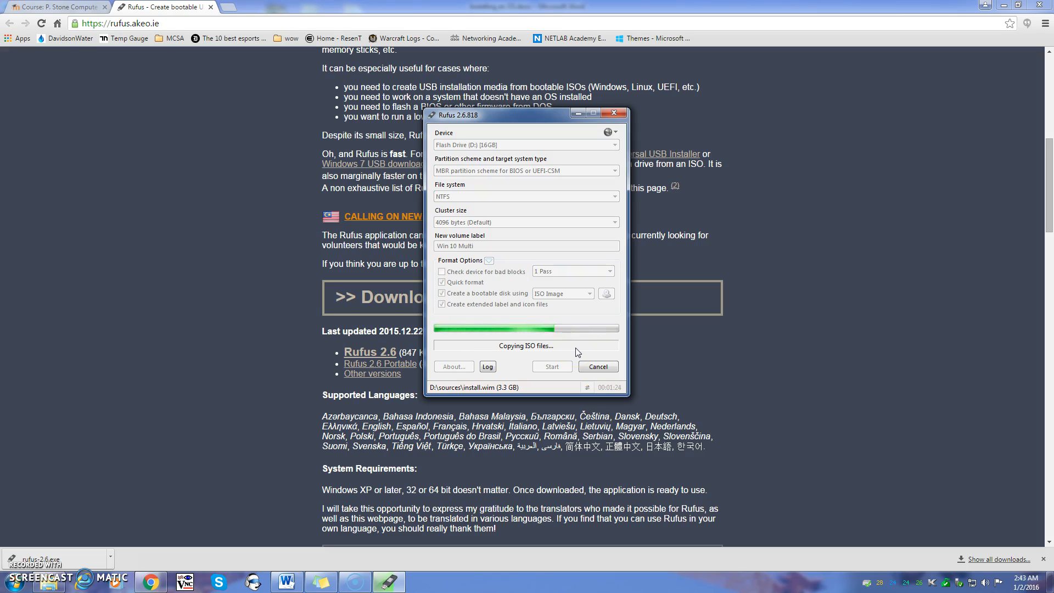
Close Rufus once the ISO files have been copied to the flash drive
{"action": "left_click", "coordinate": [275, 366]}
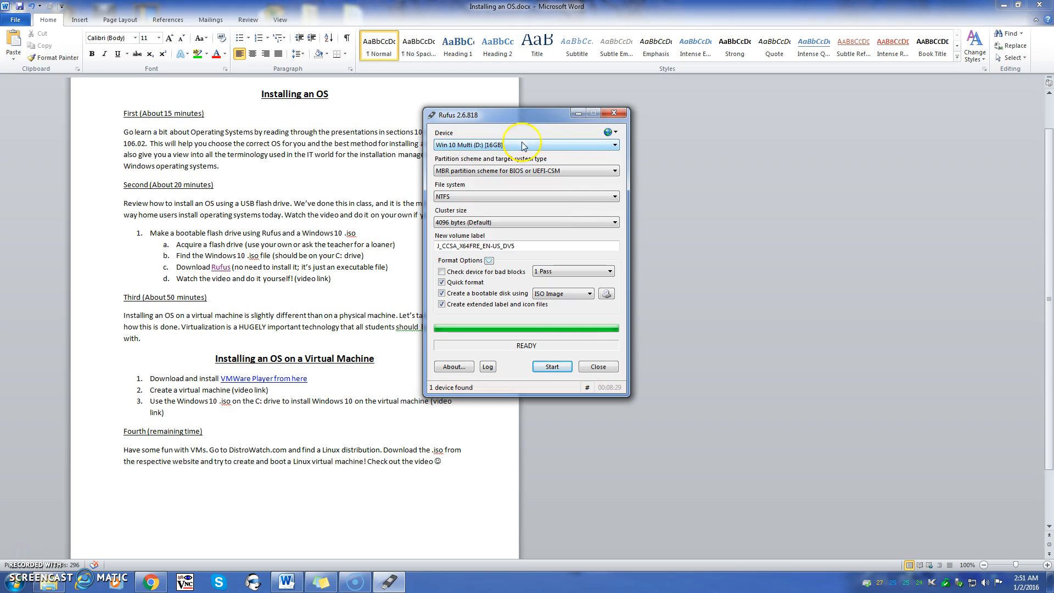
{"action": "left_click", "coordinate": [598, 366]}
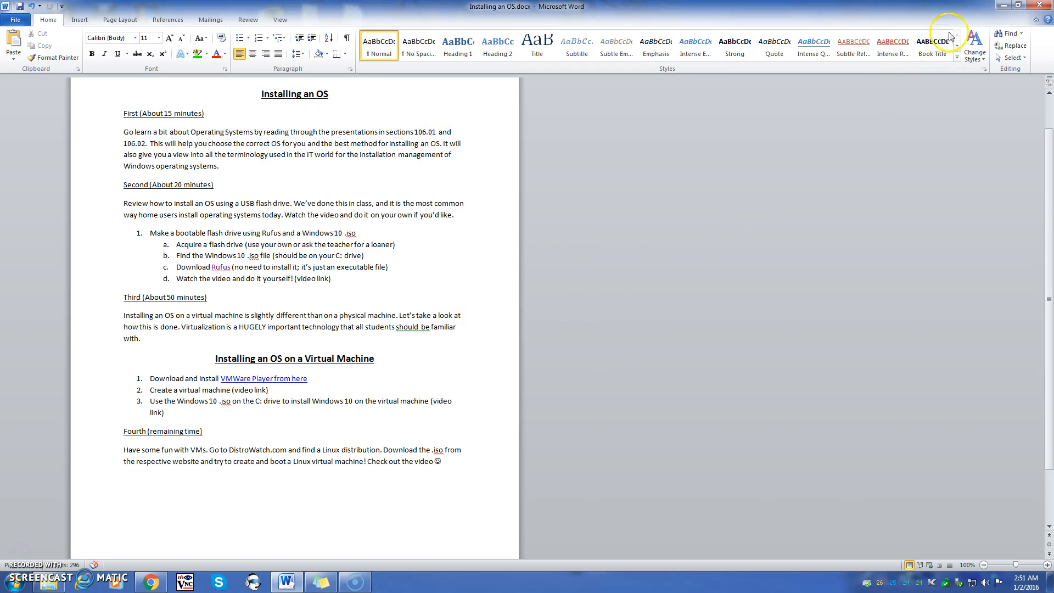
Minimize the Word document and examine the installation files on the Win 10 Multi (D:) drive, starting with the boot folder
{"action": "left_click", "coordinate": [1002, 6]}
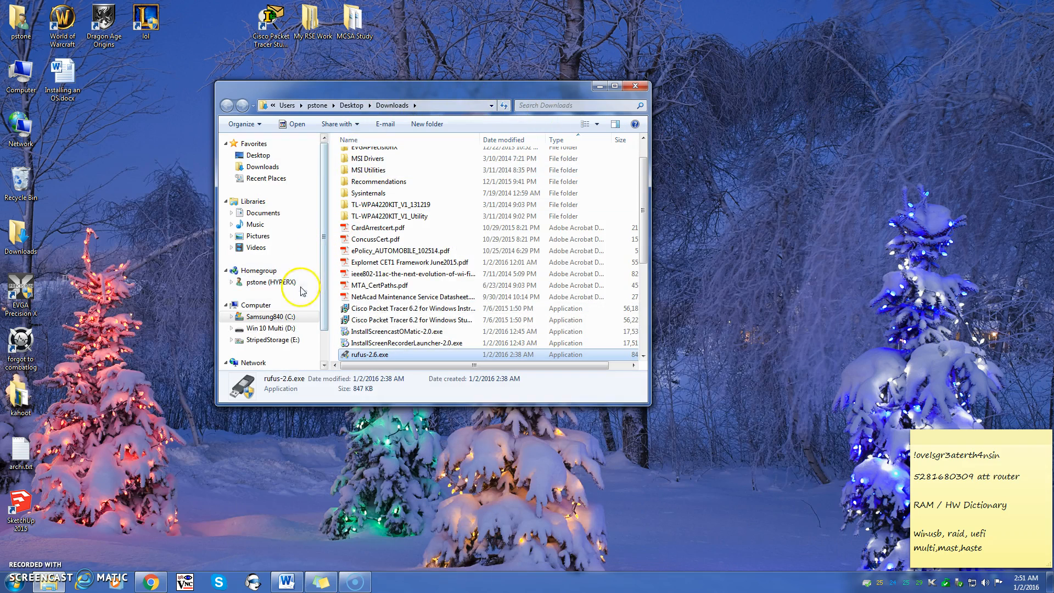
{"action": "left_click", "coordinate": [273, 329]}
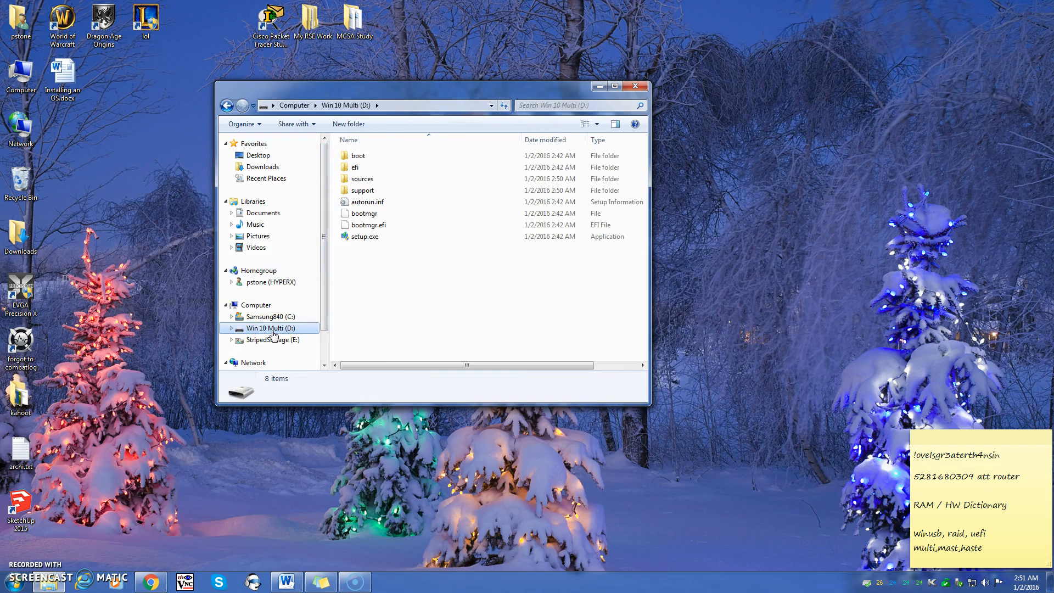
{"action": "left_click", "coordinate": [357, 157]}
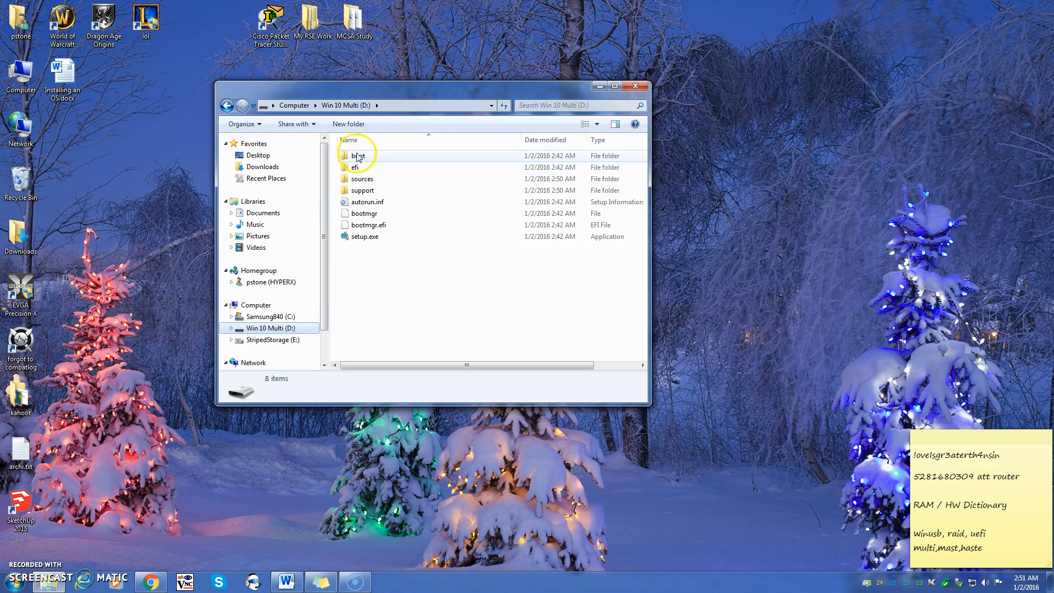